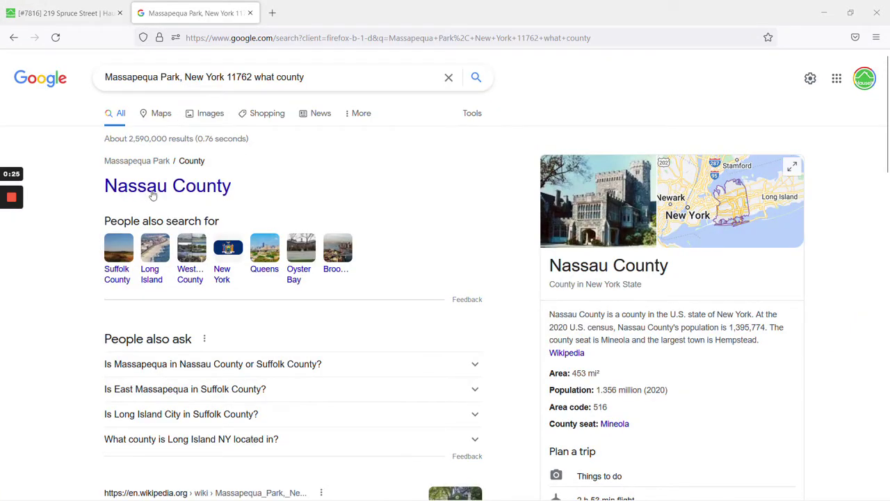
Bring up Google results for 'onekey mls login' showing the OneKey MLS login page.
mouse_move(15, 244)
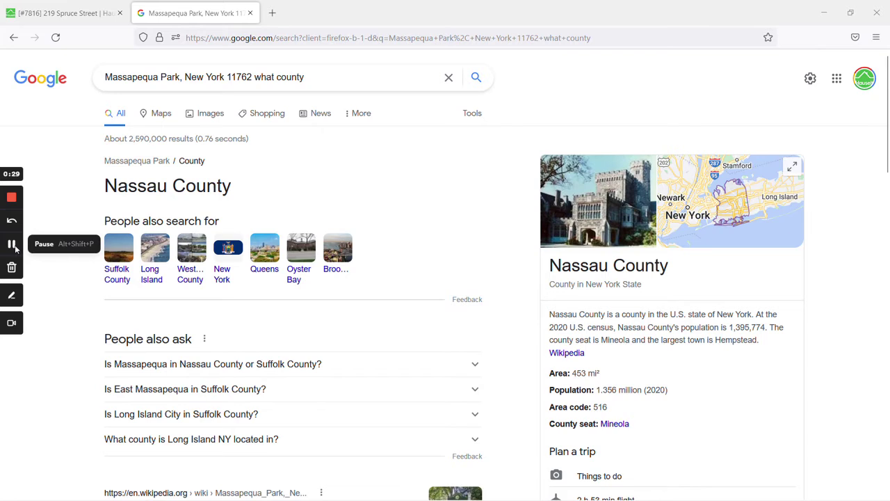
left_click(15, 243)
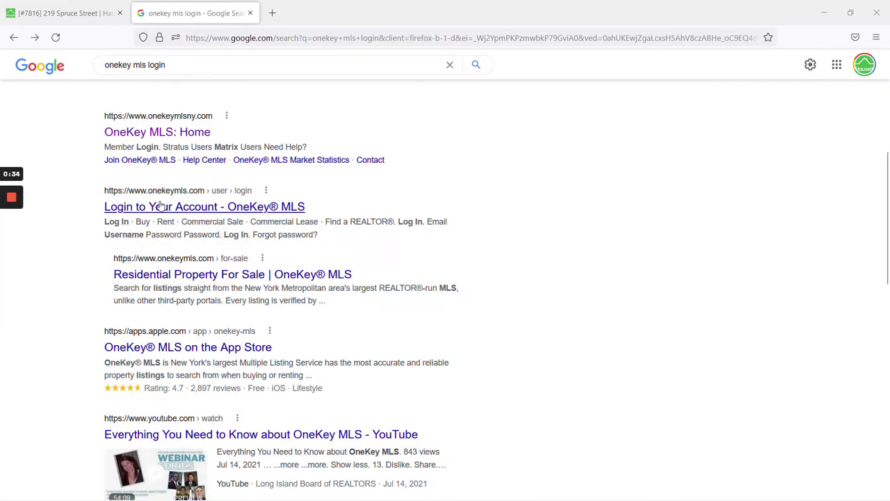
Go to the OneKey MLS: Home result and launch the Stratus Users login in a new tab.
left_click(168, 132)
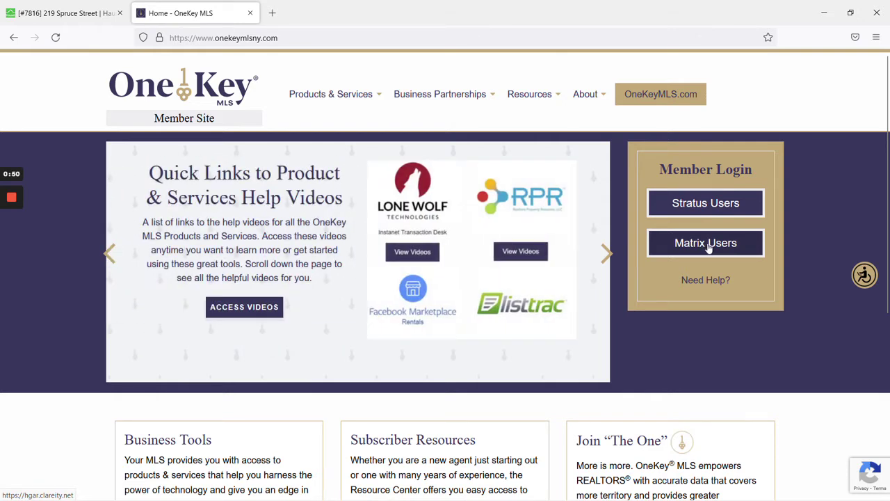
left_click(709, 209)
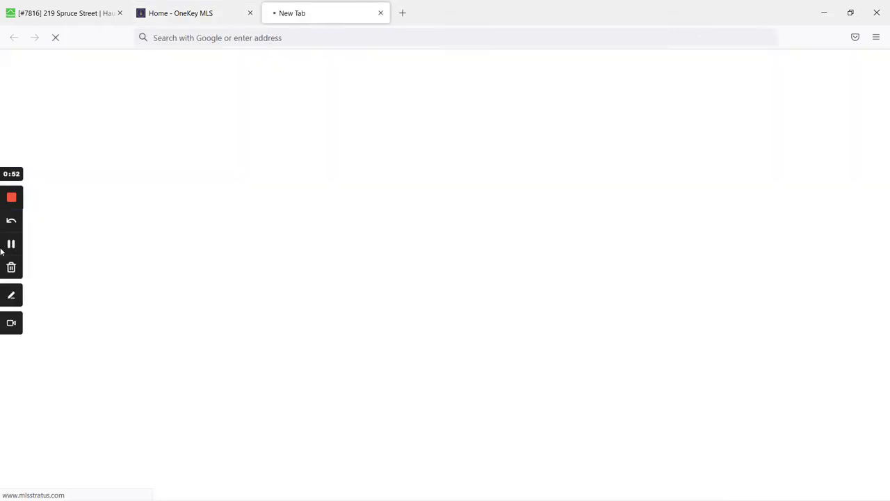
Sign in to Stratus, review the 40-result My Listings table, then go to Office Inventory.
left_click(11, 245)
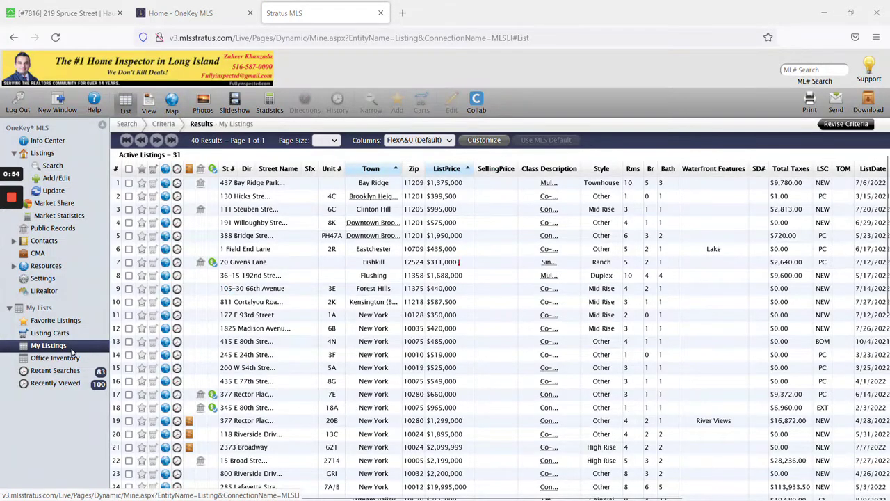
left_click(72, 353)
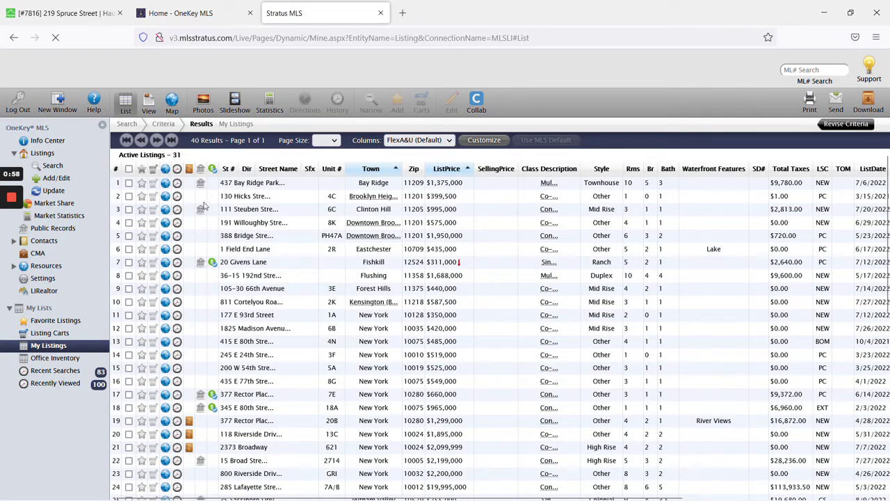
scroll(257, 256, "down", 5)
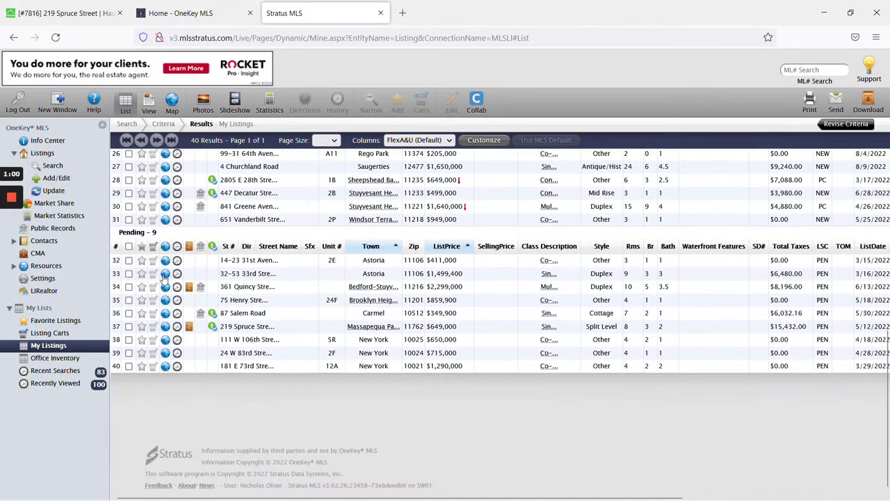
scroll(165, 261, "up", 1)
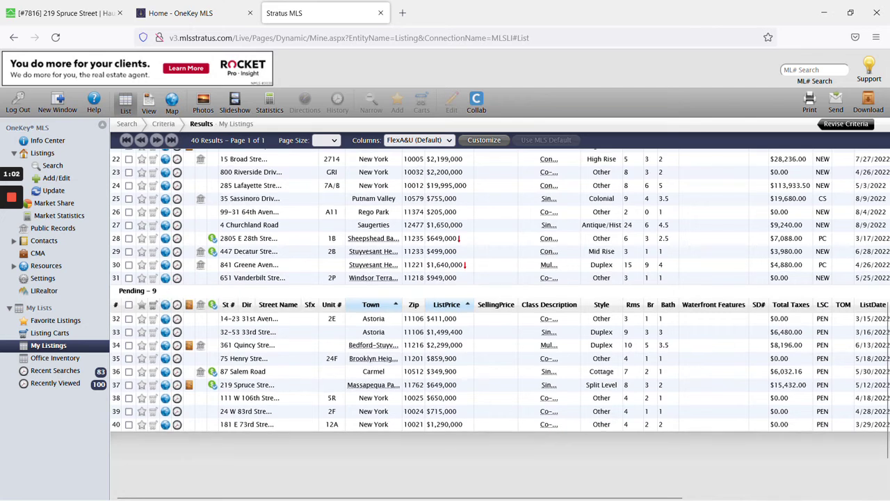
left_click(64, 358)
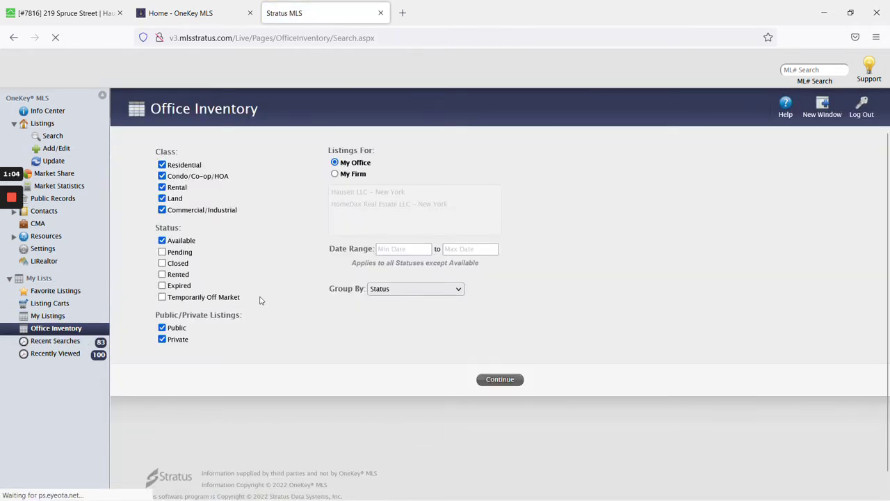
Search Office Inventory for Hauseit LLC - New York including both Available and Pending listings.
left_click(335, 173)
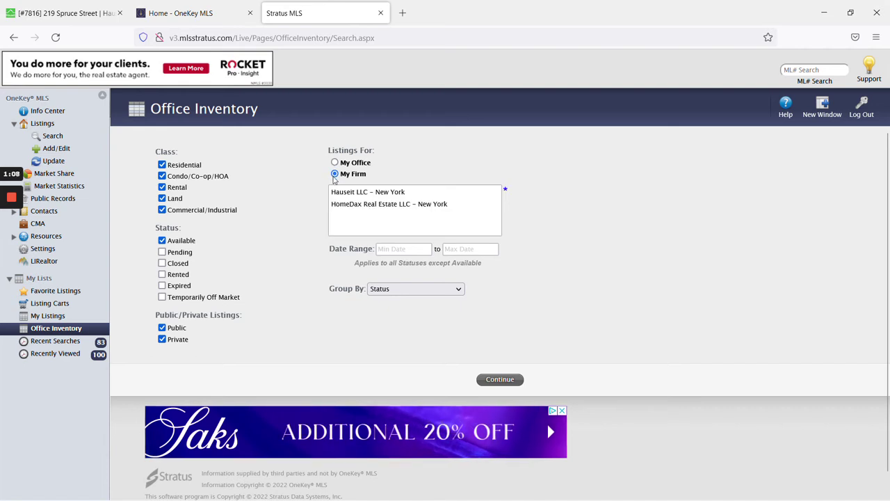
left_click(334, 162)
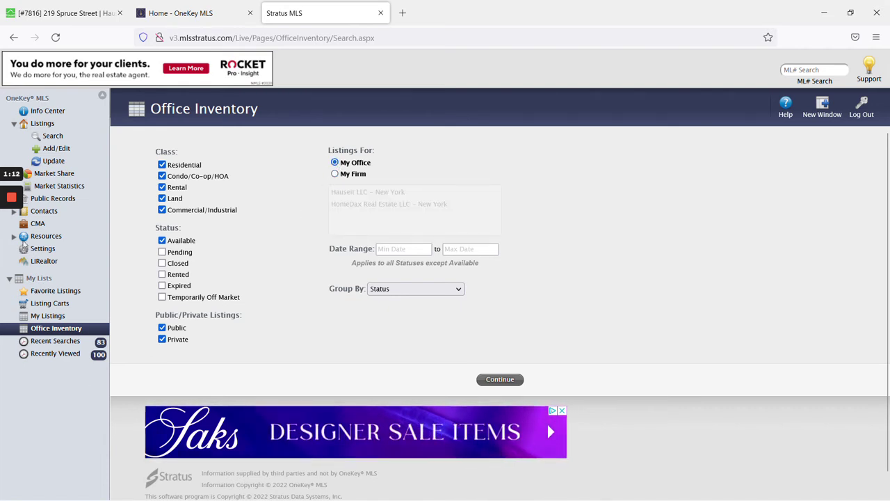
mouse_move(14, 245)
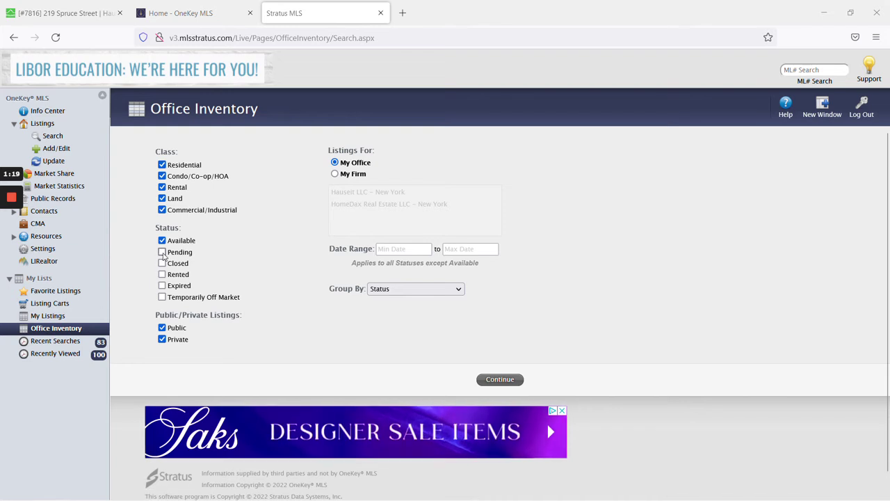
left_click(162, 252)
left_click(503, 380)
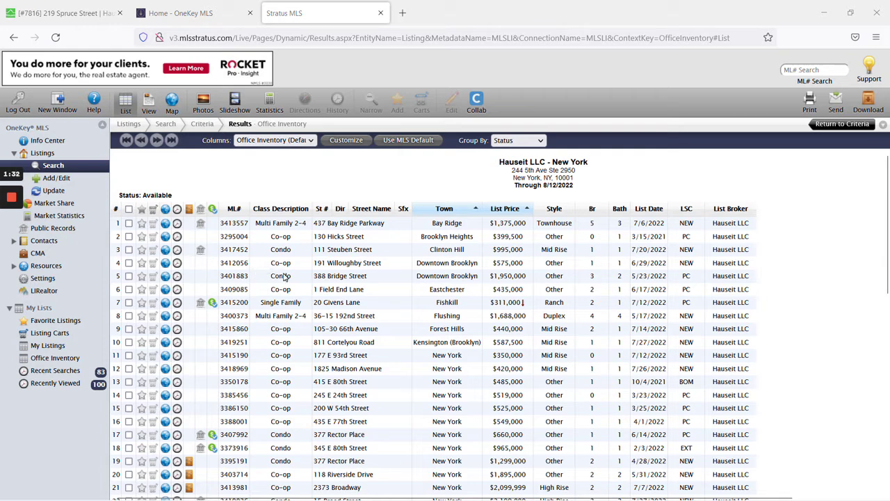
scroll(285, 273, "down", 4)
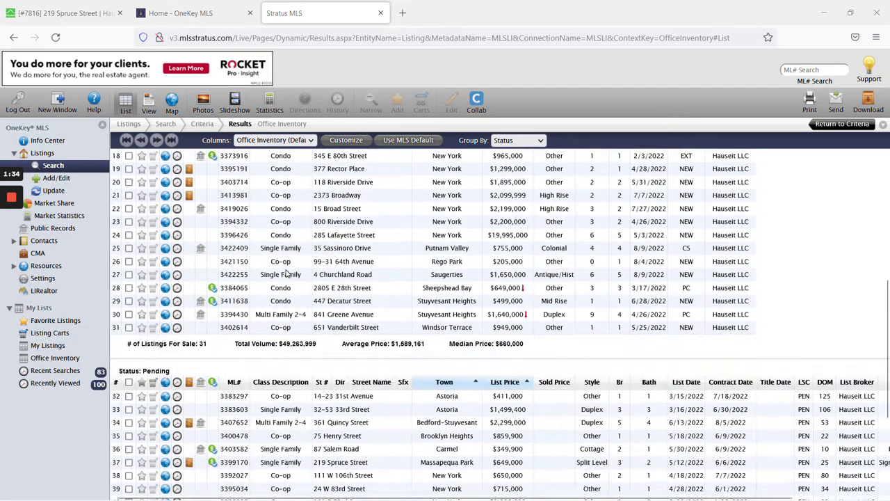
scroll(285, 274, "down", 5)
scroll(294, 304, "up", 3)
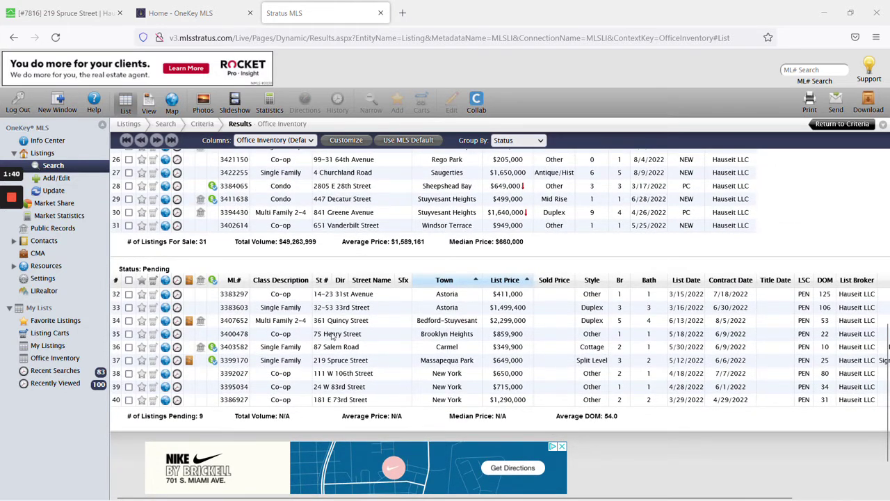
double_click(342, 361)
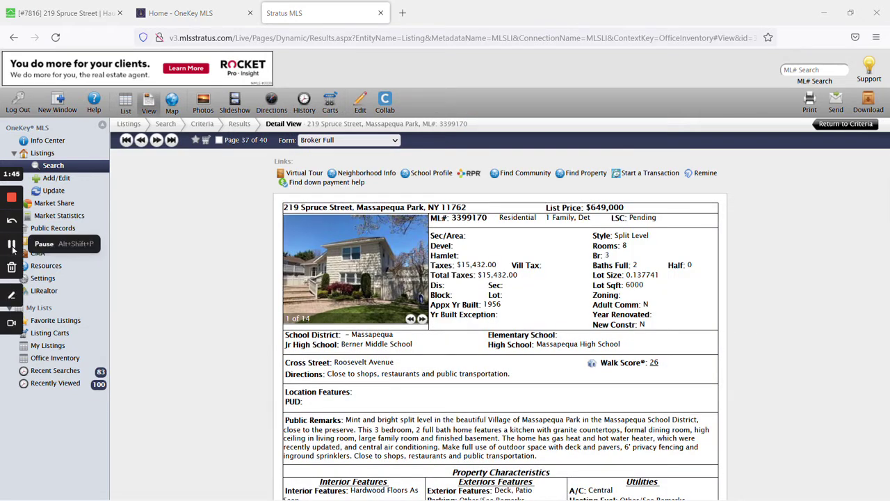
left_click(366, 110)
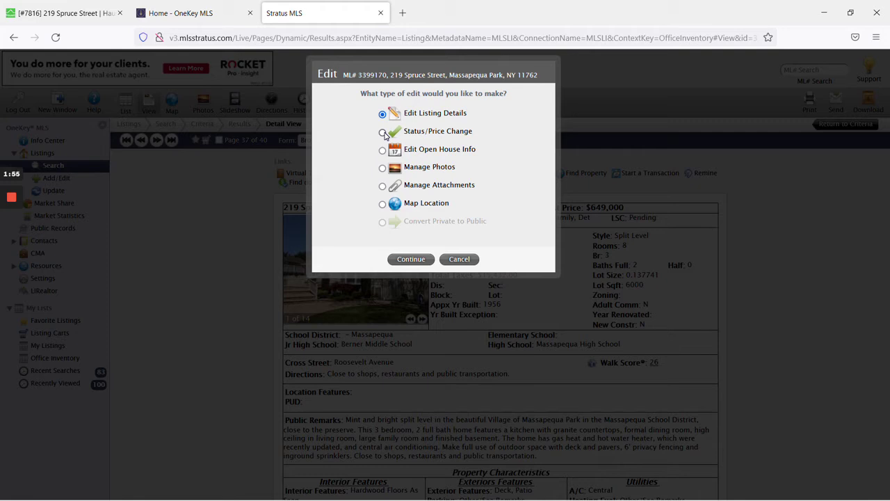
left_click(383, 133)
left_click(410, 259)
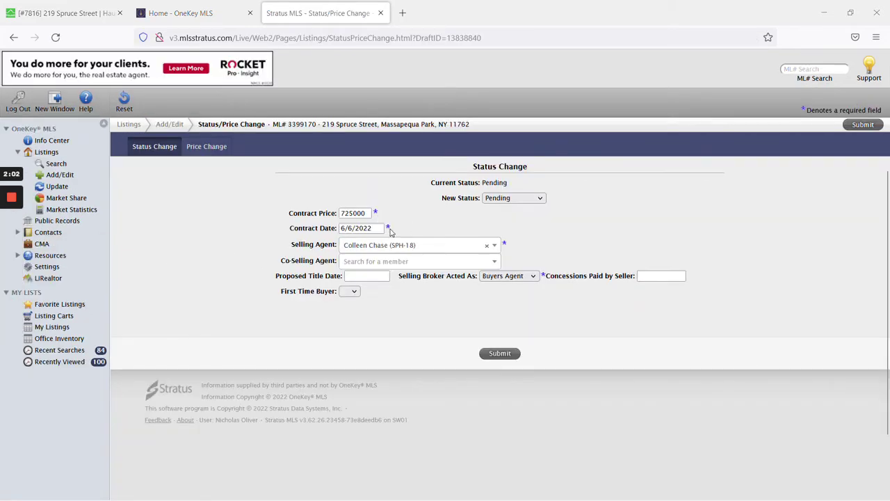
left_click(93, 19)
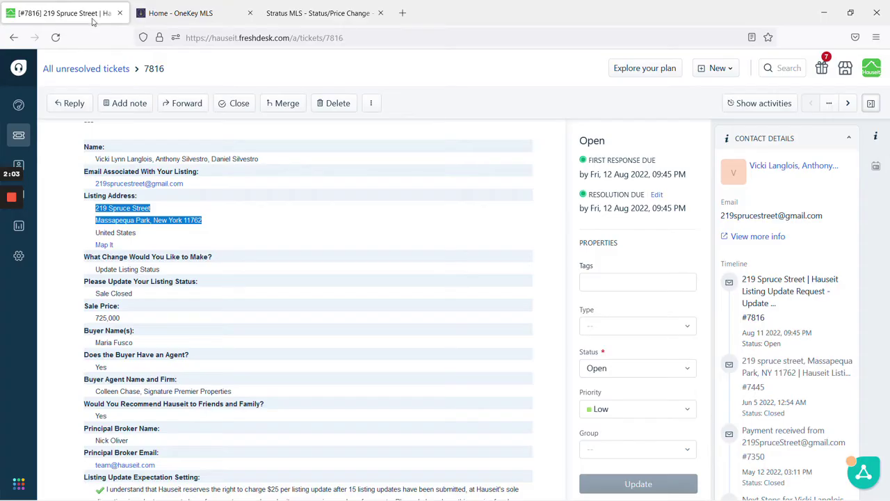
Place the Stratus tab right beside the Freshdesk ticket tab.
left_click(292, 331)
scroll(290, 329, "down", 2)
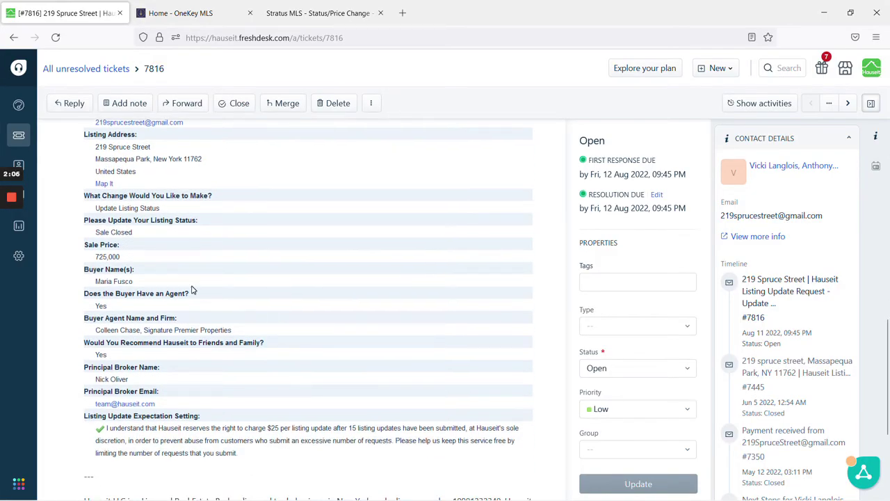
scroll(181, 296, "up", 2)
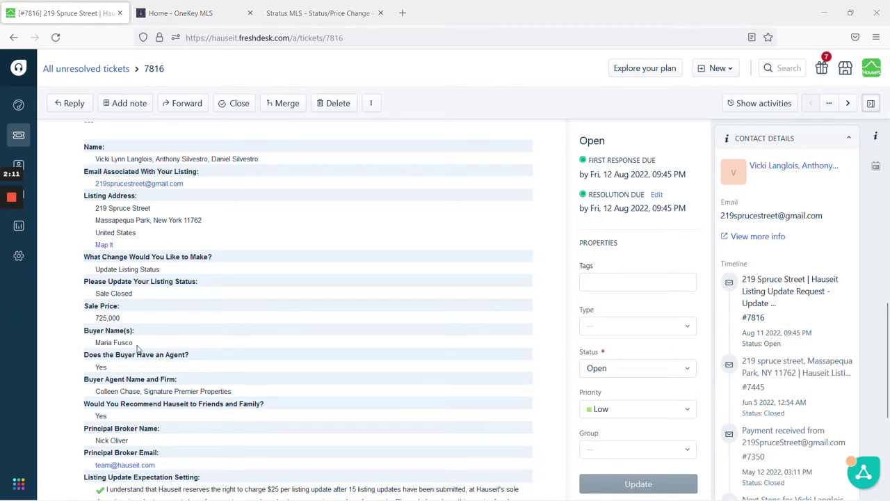
left_click_drag(334, 13, 201, 12)
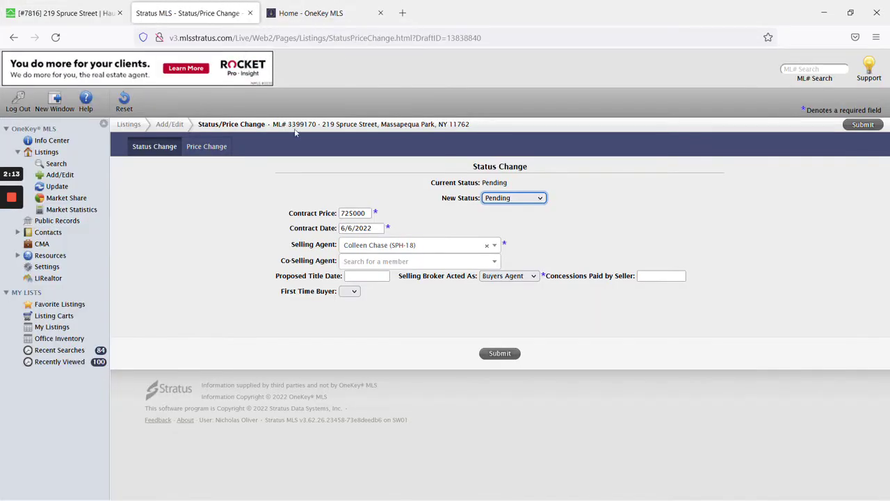
Compare the ticket's Sale Closed and 725,000 details against the Stratus status change form.
left_click(82, 10)
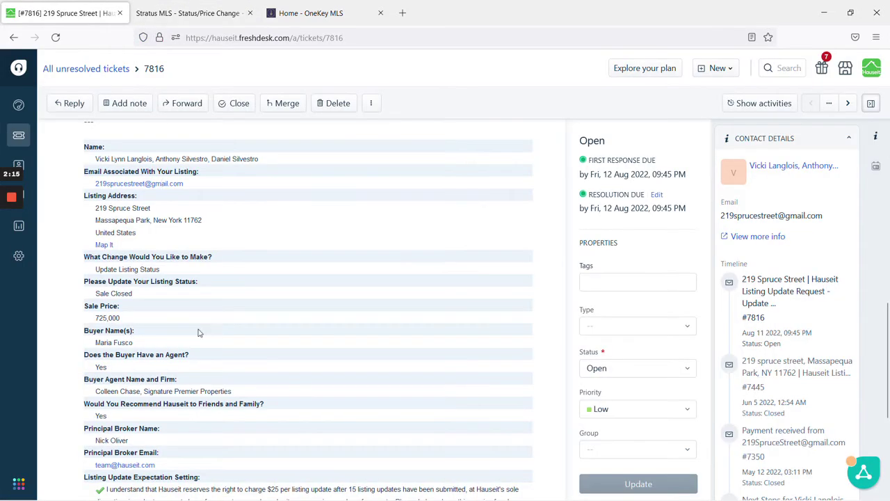
left_click(236, 10)
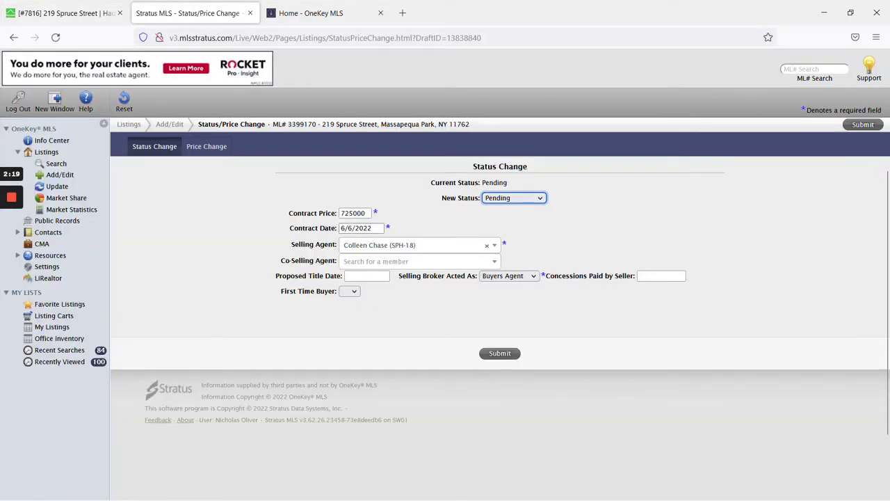
left_click(60, 14)
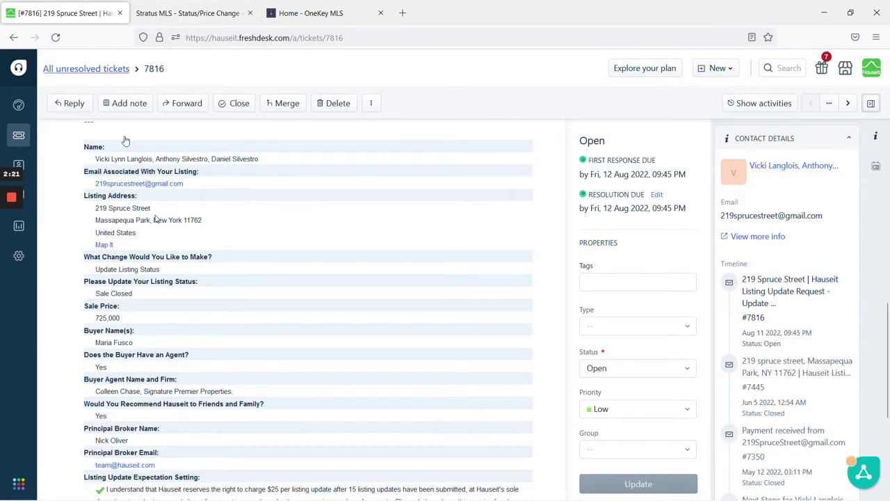
left_click(209, 11)
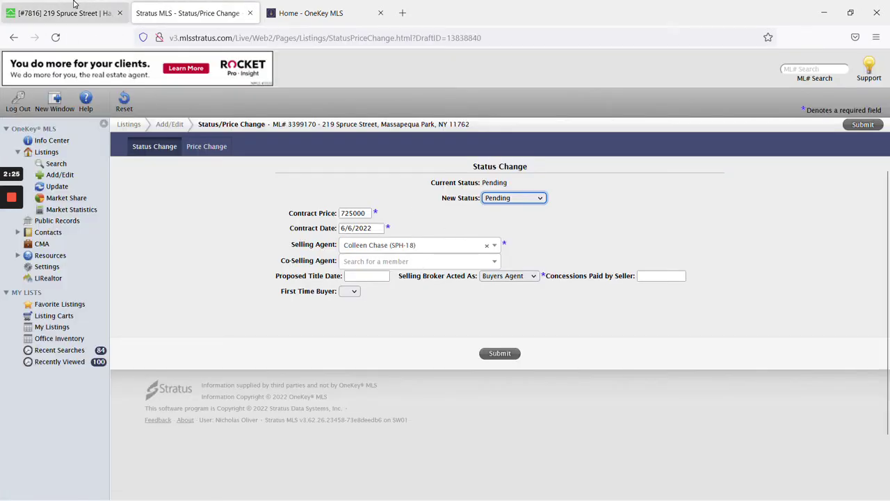
left_click(63, 13)
scroll(226, 359, "down", 1)
scroll(226, 359, "up", 1)
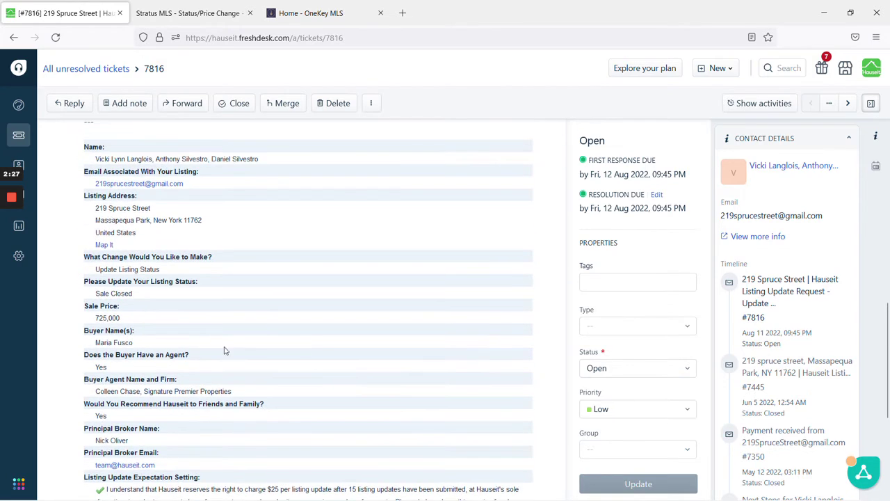
left_click(183, 14)
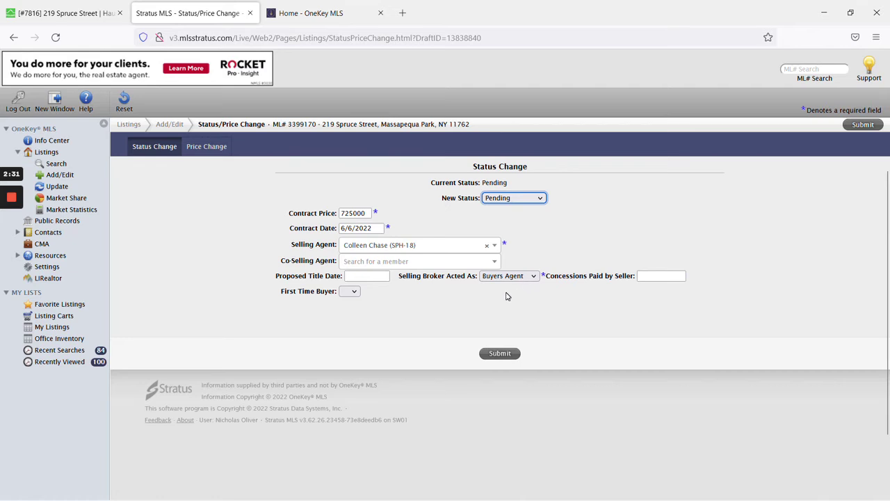
Keep Selling Broker Acted As on Buyers Agent and expand the New Status dropdown.
left_click(10, 244)
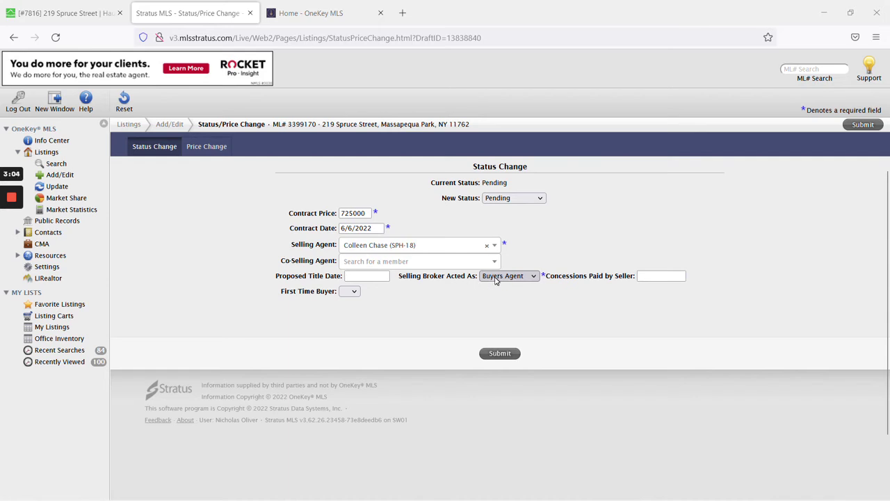
left_click(496, 276)
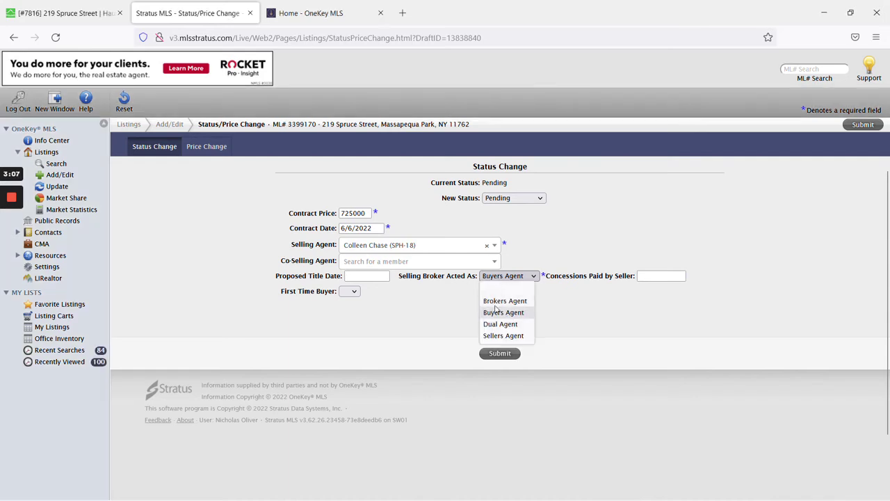
left_click(566, 249)
mouse_move(5, 232)
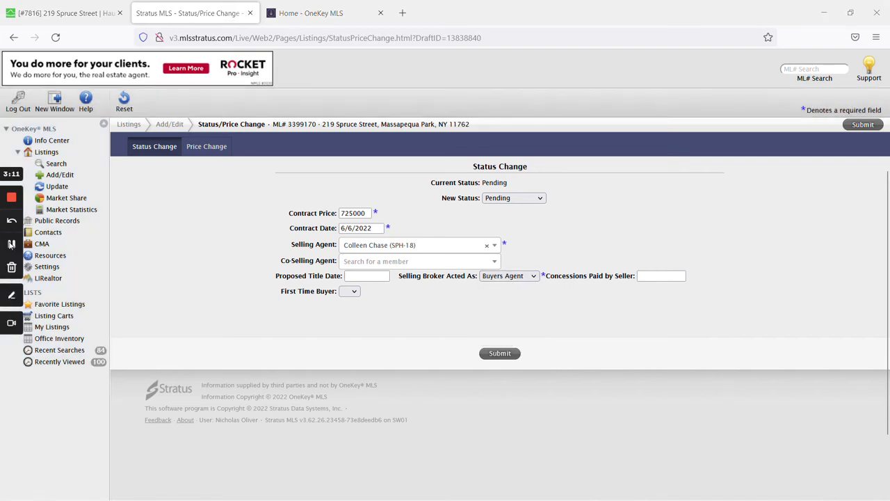
left_click(505, 200)
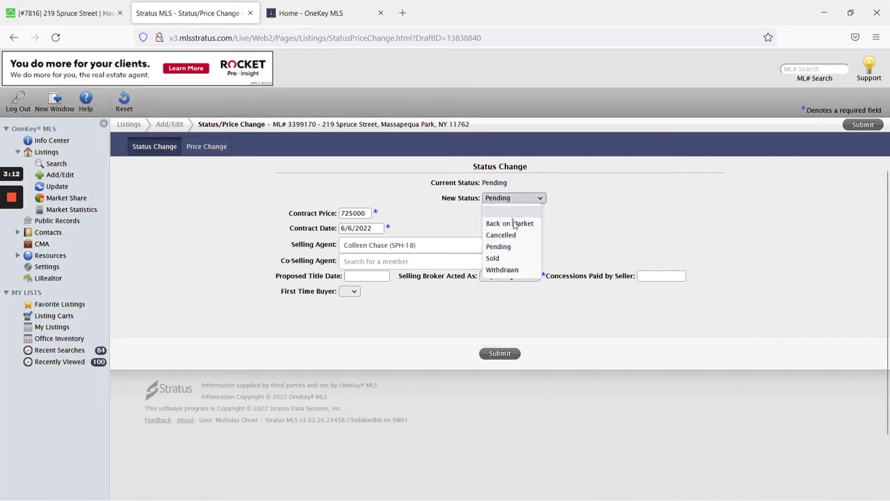
Set New Status to Sold, revealing selling price, title date and purchaser fields.
left_click(506, 258)
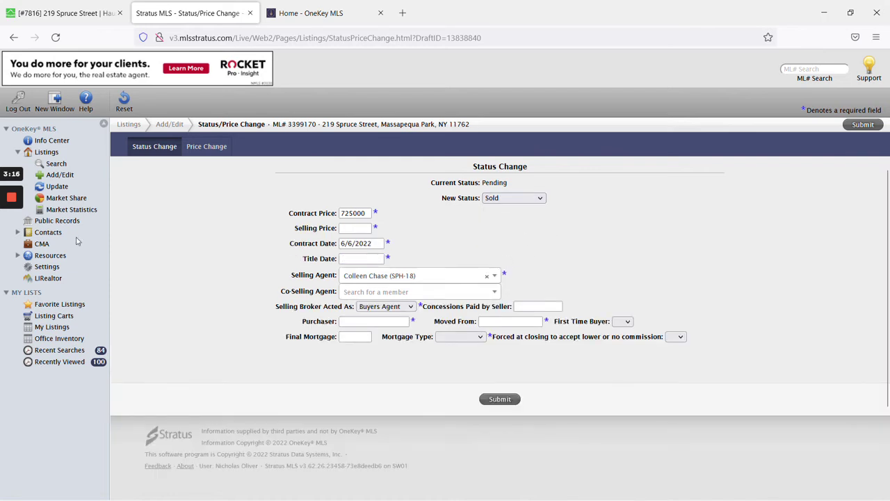
mouse_move(3, 236)
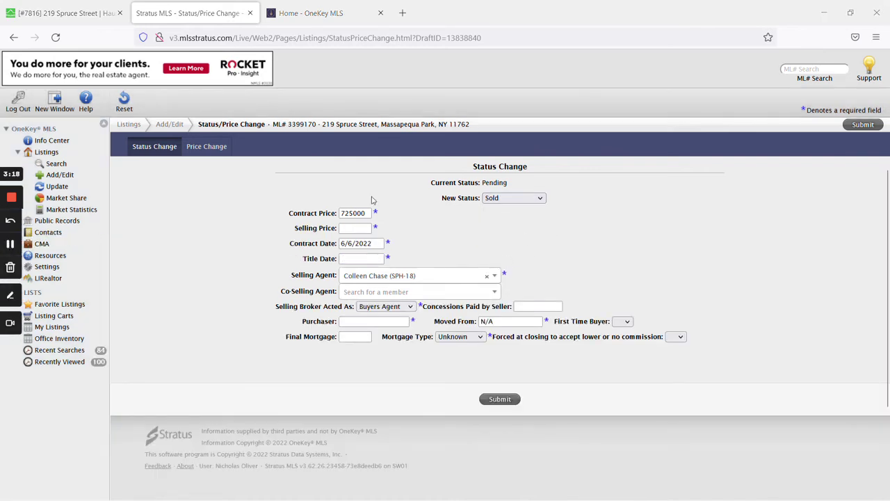
left_click(518, 198)
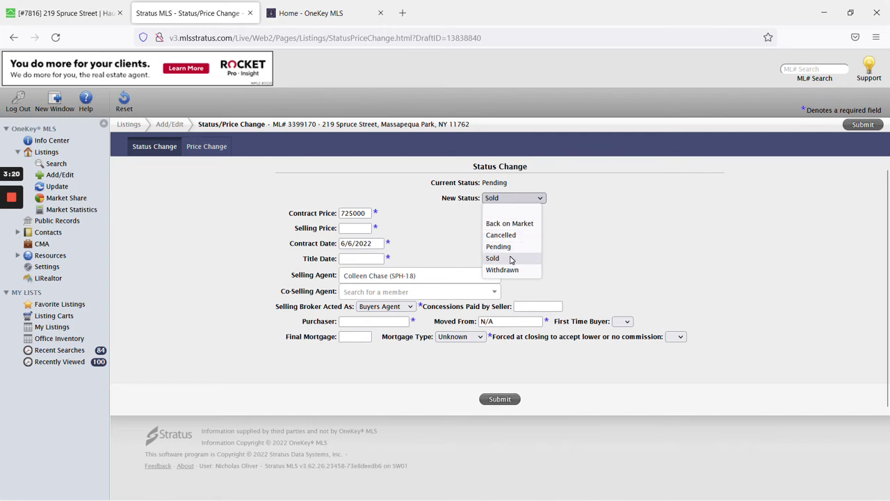
left_click(511, 259)
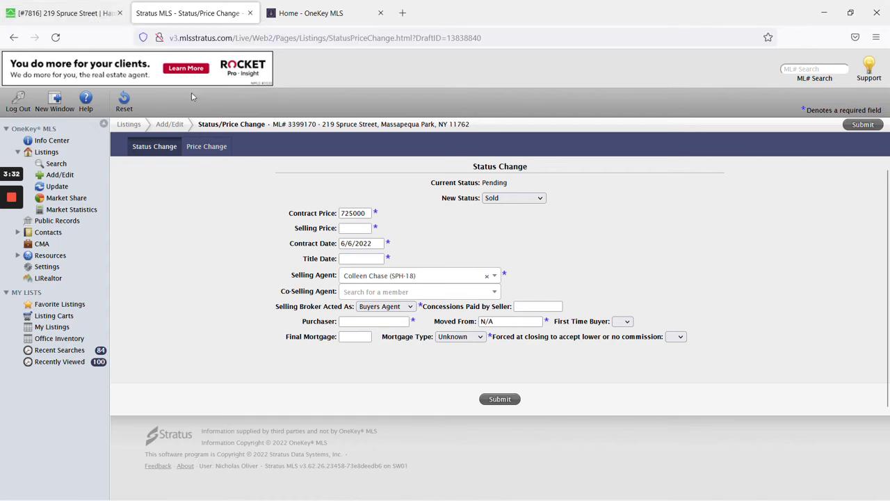
Copy 725,000 from the Freshdesk ticket into the Stratus Selling Price field.
left_click(60, 11)
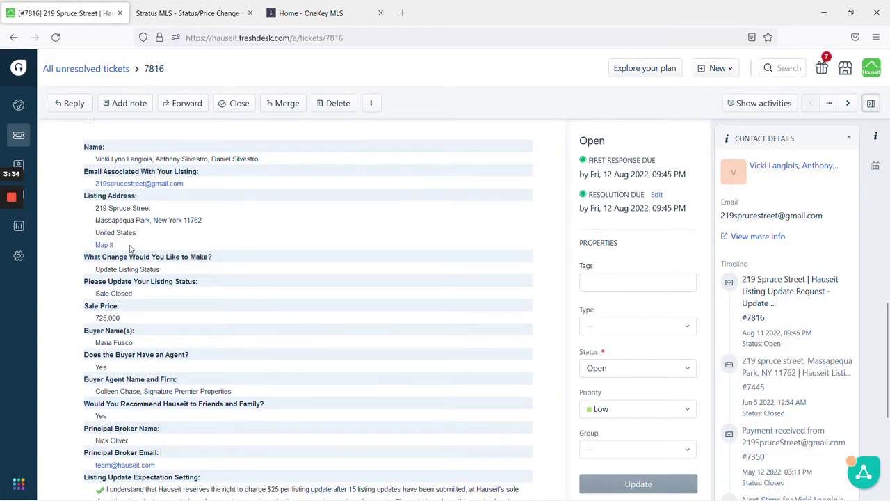
left_click_drag(120, 318, 95, 318)
left_click(187, 13)
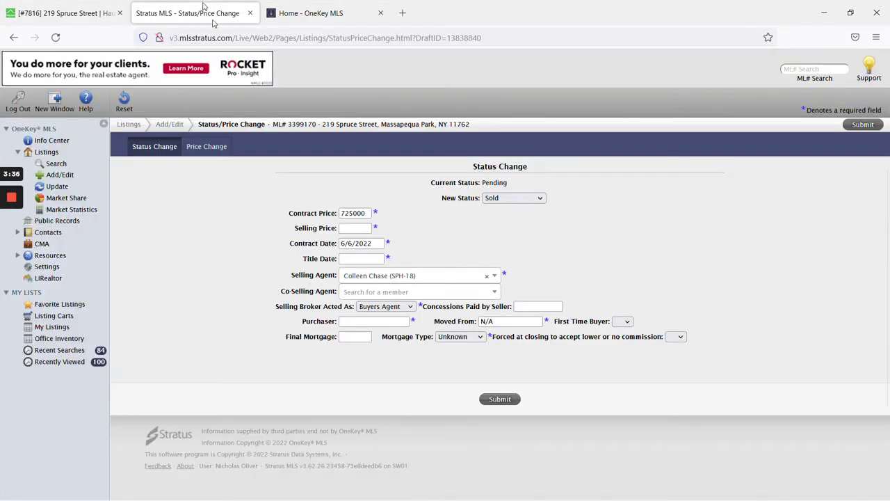
left_click(365, 226)
type("725000")
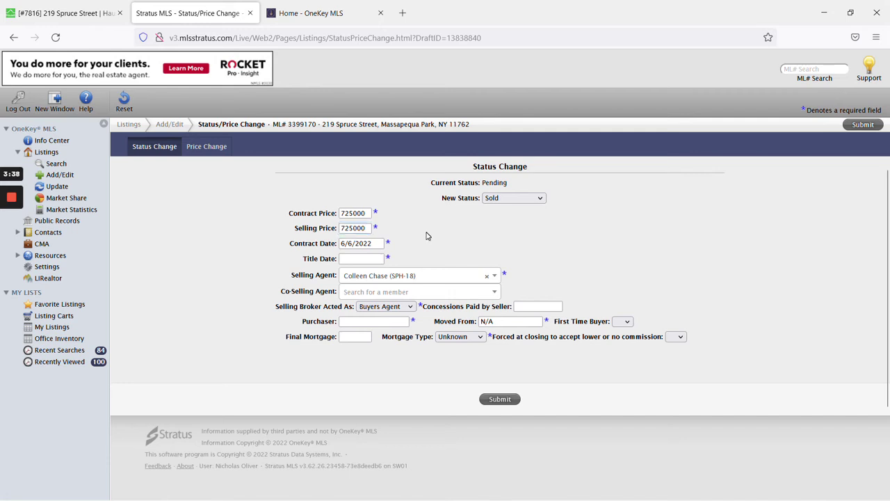
Recheck the ticket's sale details, then bring up the Title Date calendar on the Sold form.
left_click(66, 13)
left_click(240, 305)
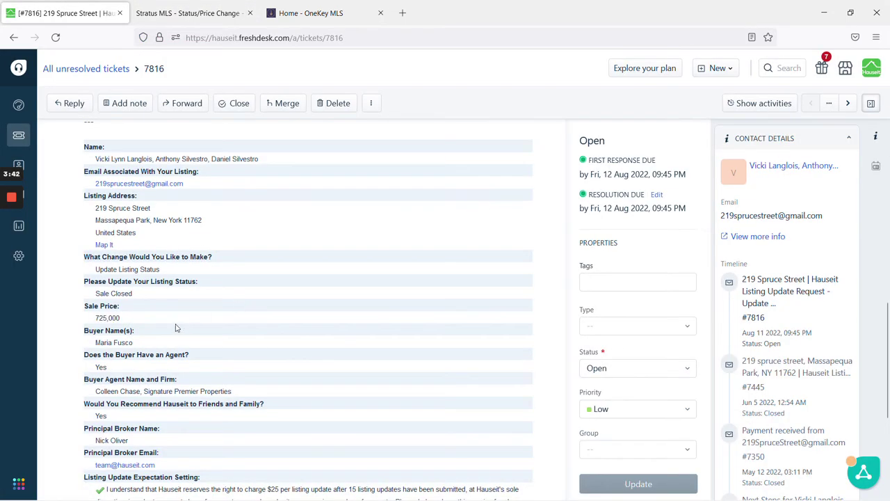
scroll(174, 331, "up", 2)
scroll(177, 327, "down", 2)
scroll(182, 319, "down", 3)
scroll(182, 319, "up", 3)
scroll(181, 319, "up", 2)
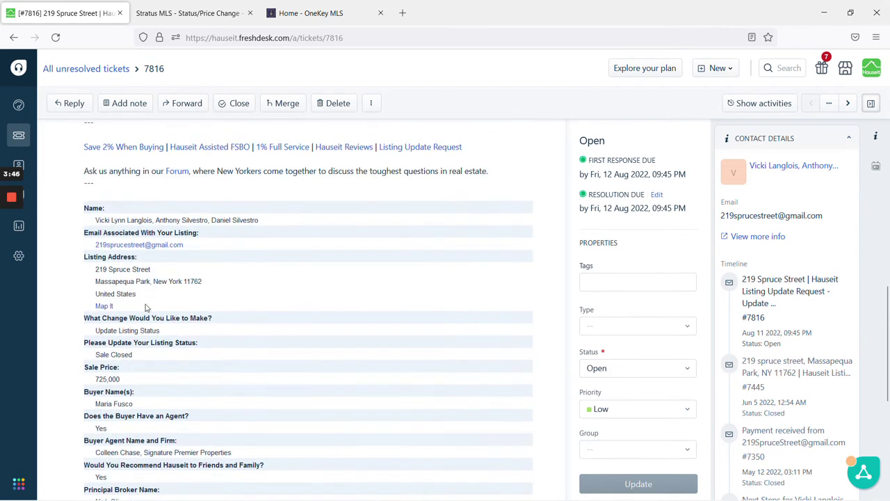
mouse_move(11, 245)
key("ctrl+Tab")
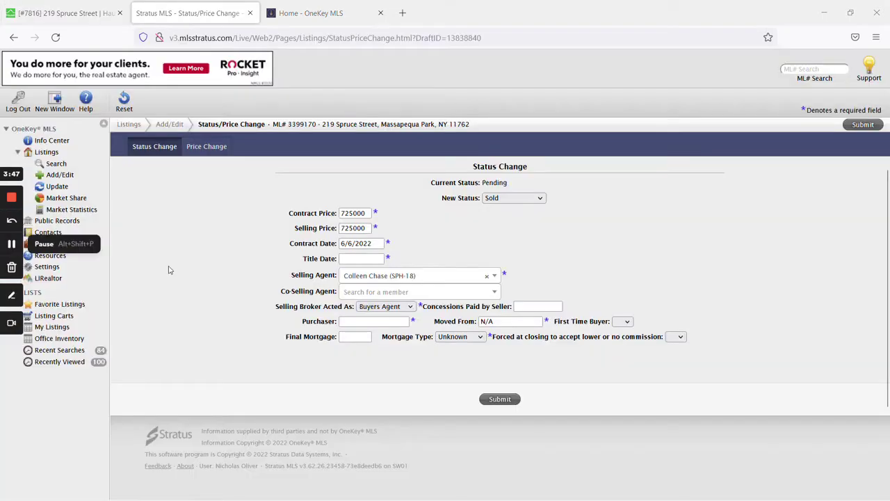
left_click(362, 259)
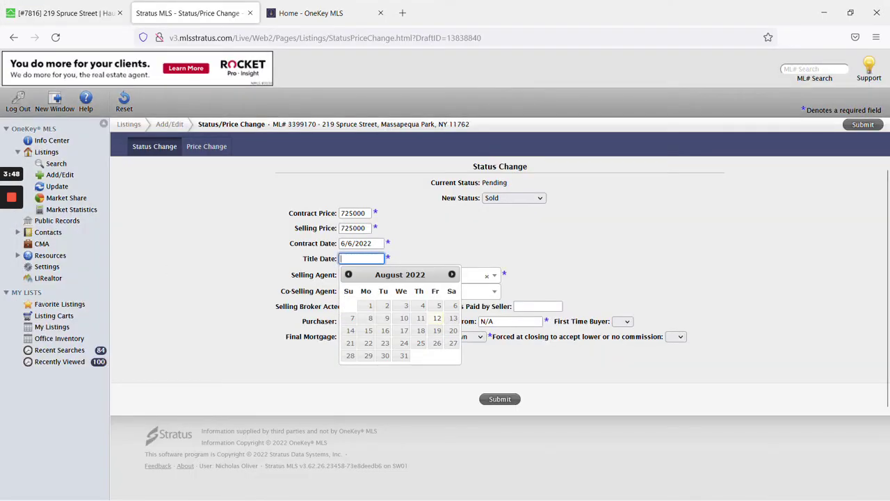
Choose August 11, 2022 as the Title Date.
left_click(421, 318)
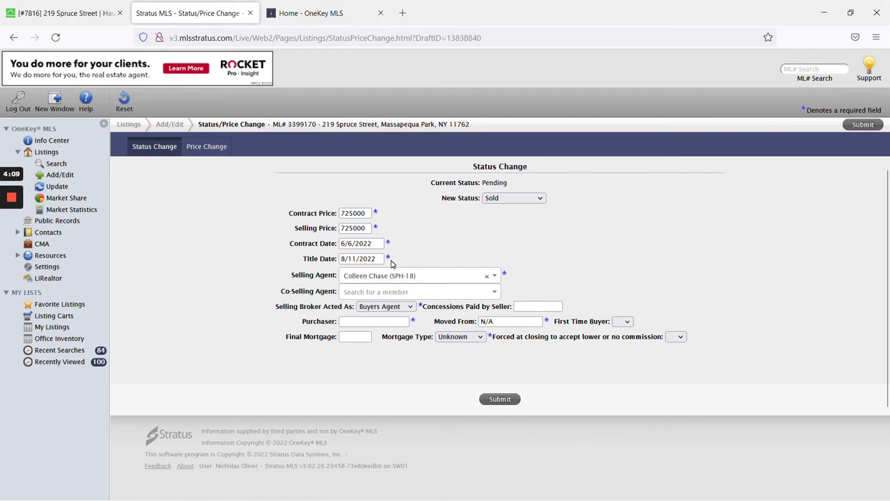
Paste the ticket's buyer name into Purchaser and leave Moved From as N/A.
key("ctrl+shift+Tab")
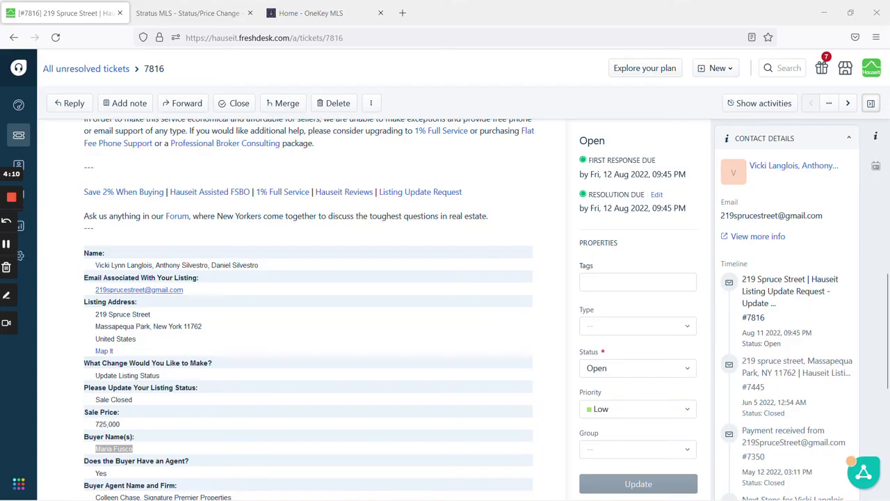
scroll(139, 313, "down", 2)
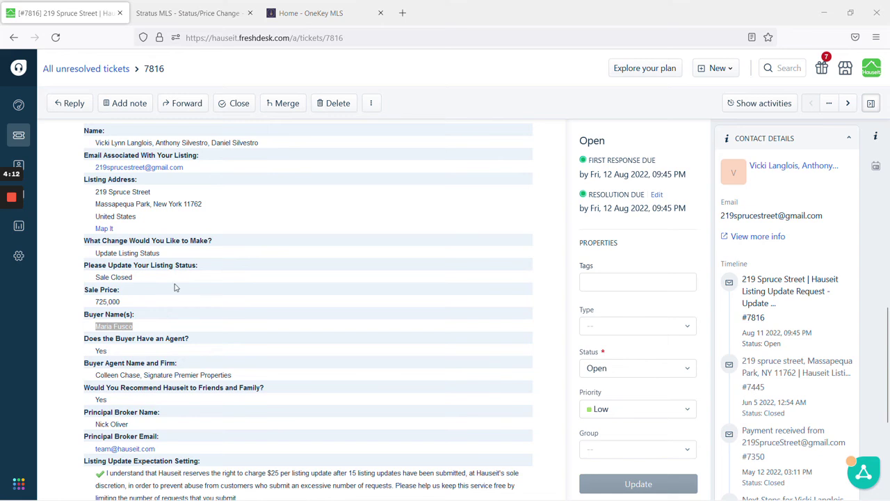
left_click(186, 4)
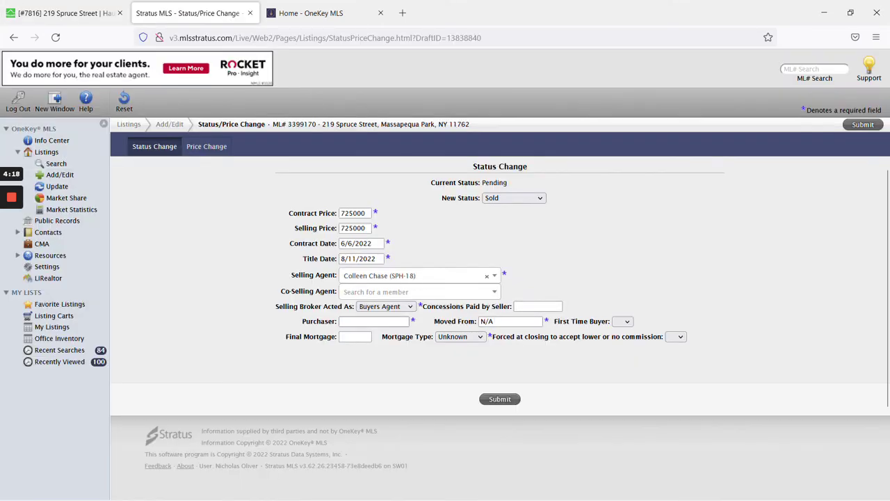
left_click(375, 321)
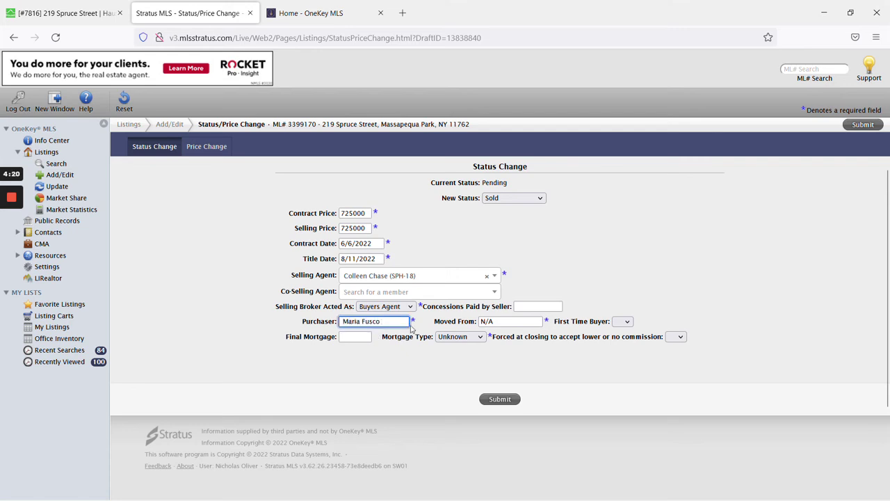
key("Tab")
left_click(257, 317)
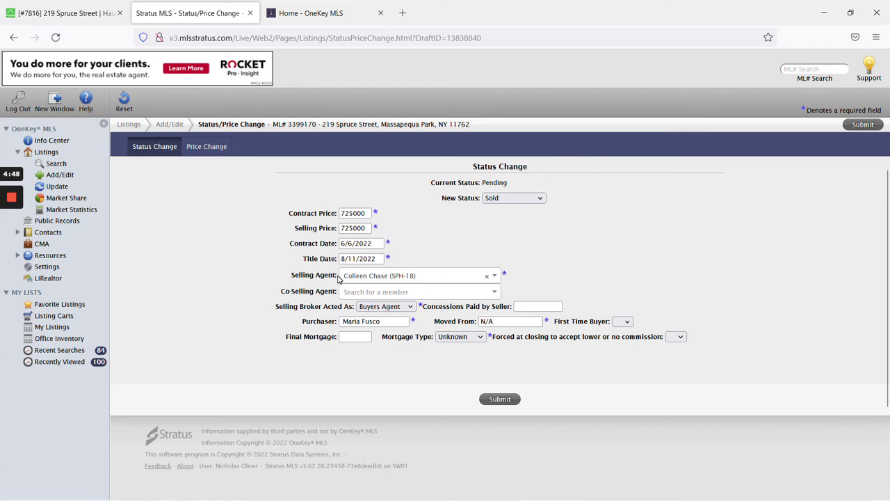
left_click(379, 308)
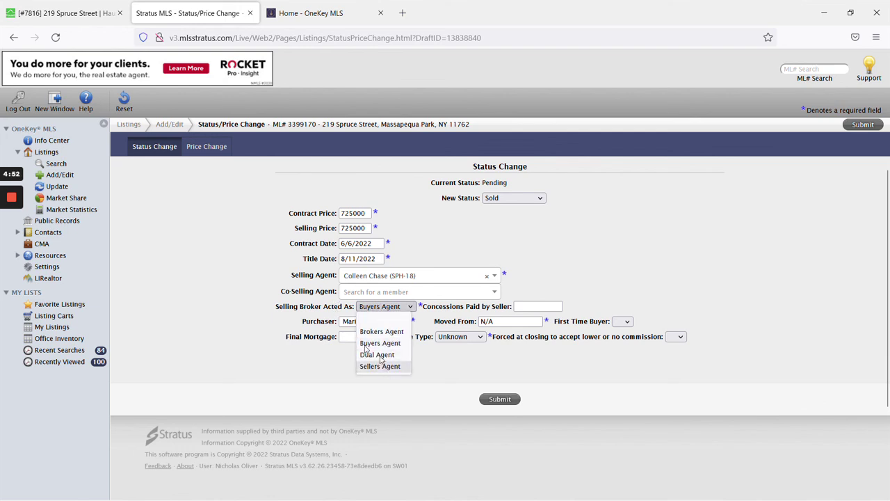
left_click(269, 308)
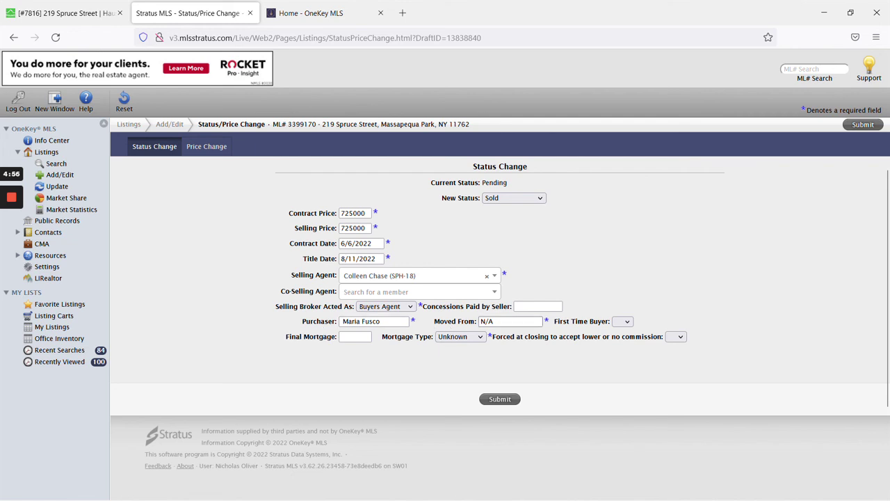
left_click(511, 322)
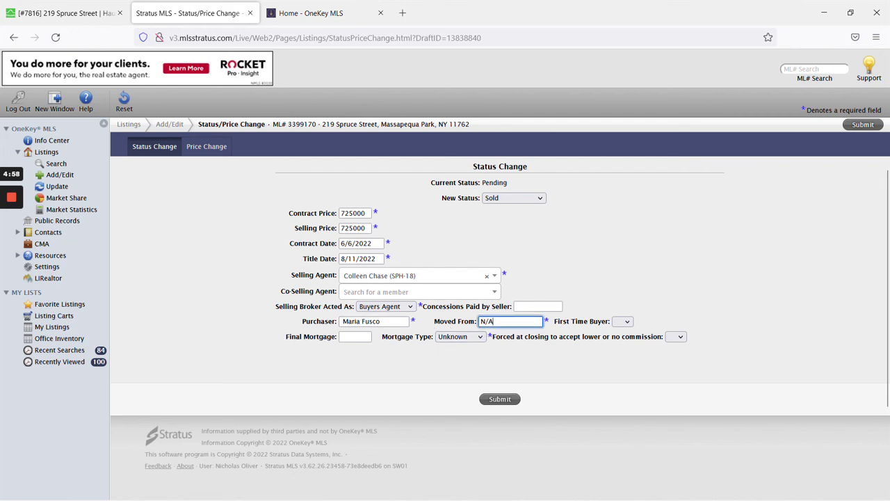
left_click(479, 351)
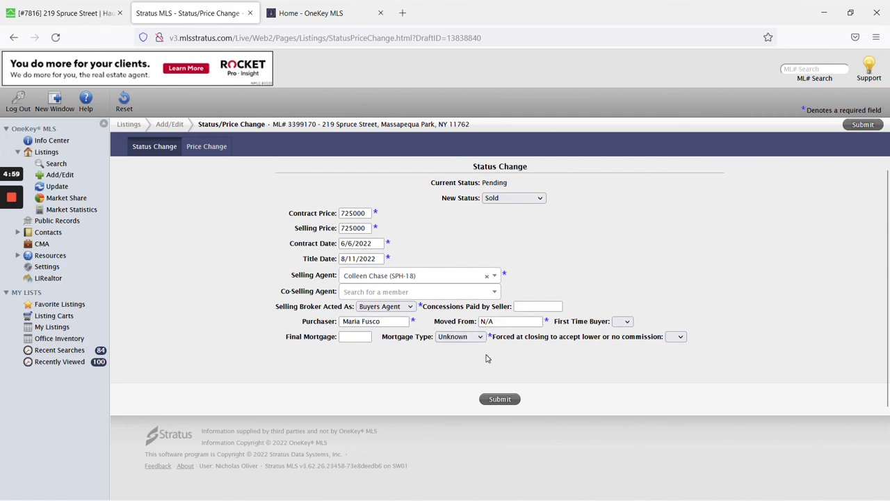
left_click(446, 339)
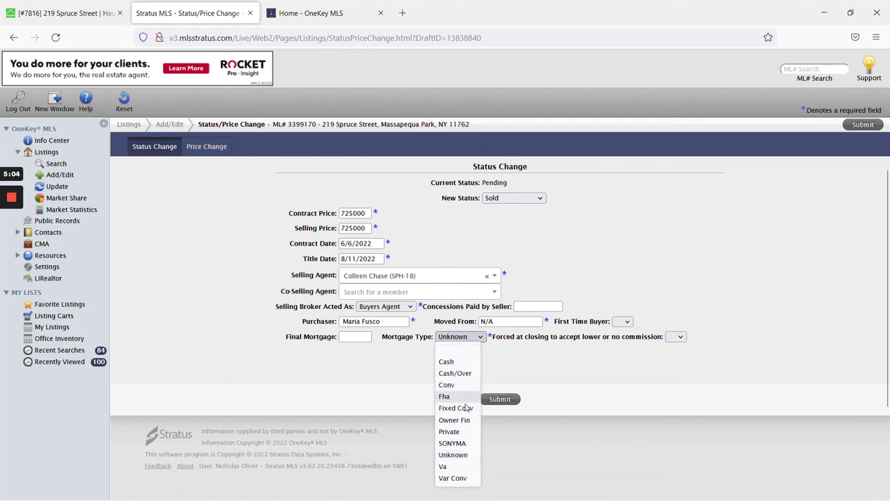
left_click(411, 384)
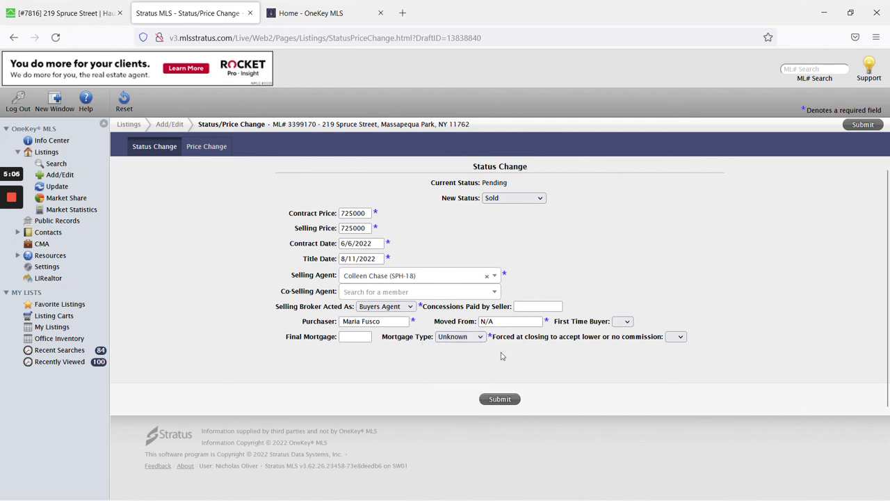
left_click(503, 401)
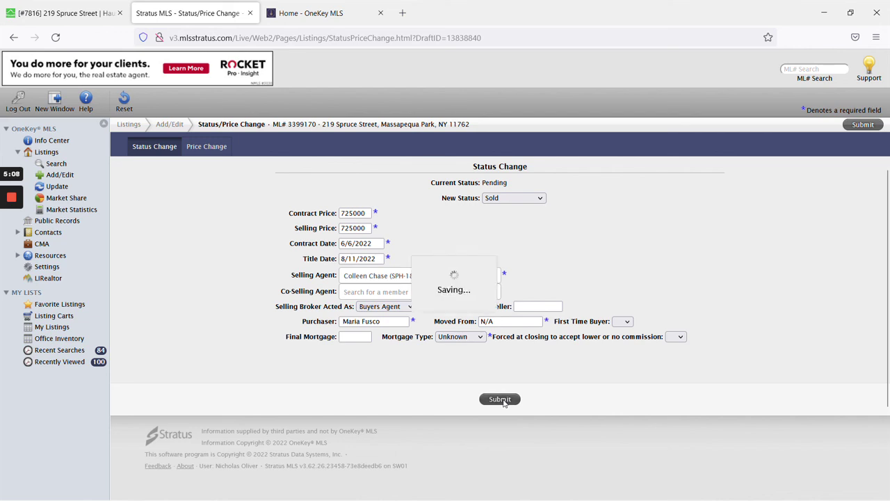
mouse_move(18, 253)
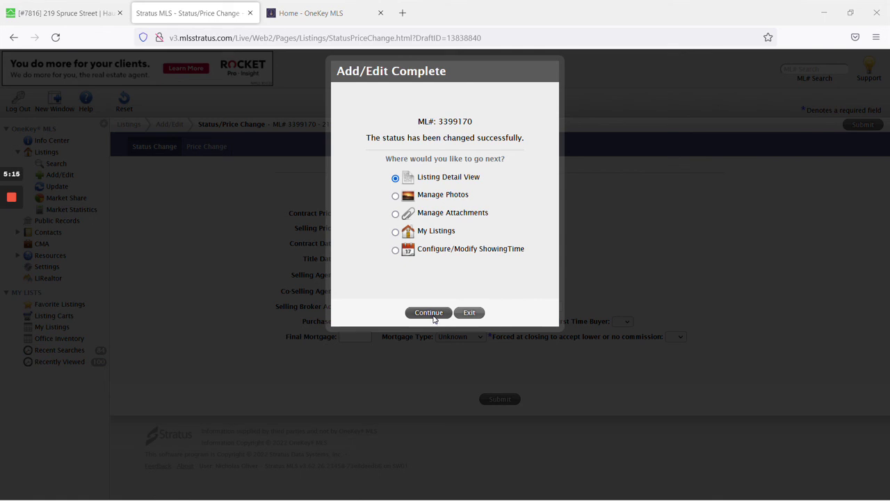
left_click(430, 312)
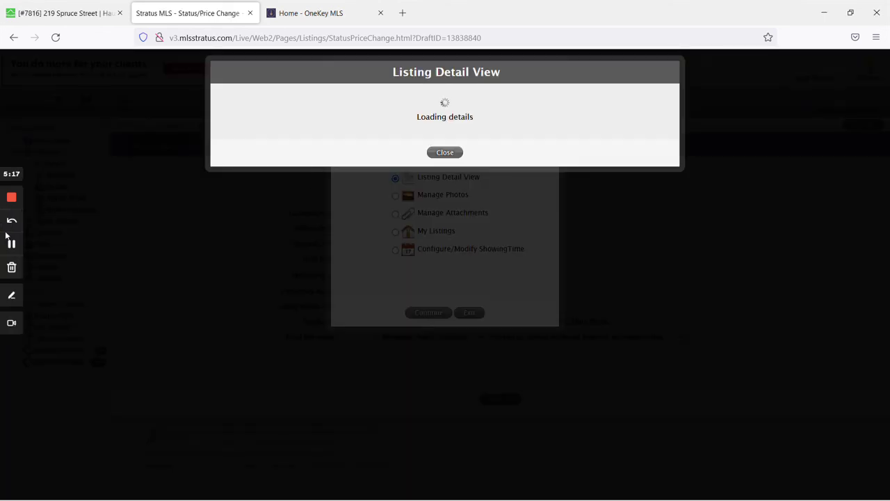